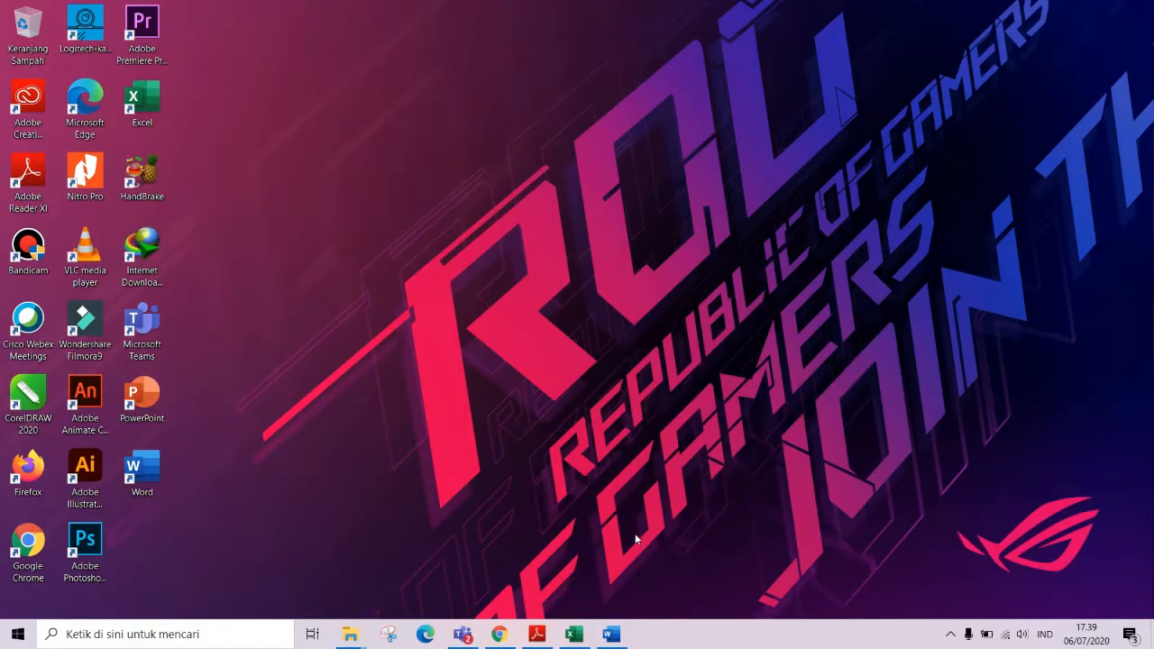
Switch to Microsoft Teams and start scheduling a new meeting from the calendar
click(470, 642)
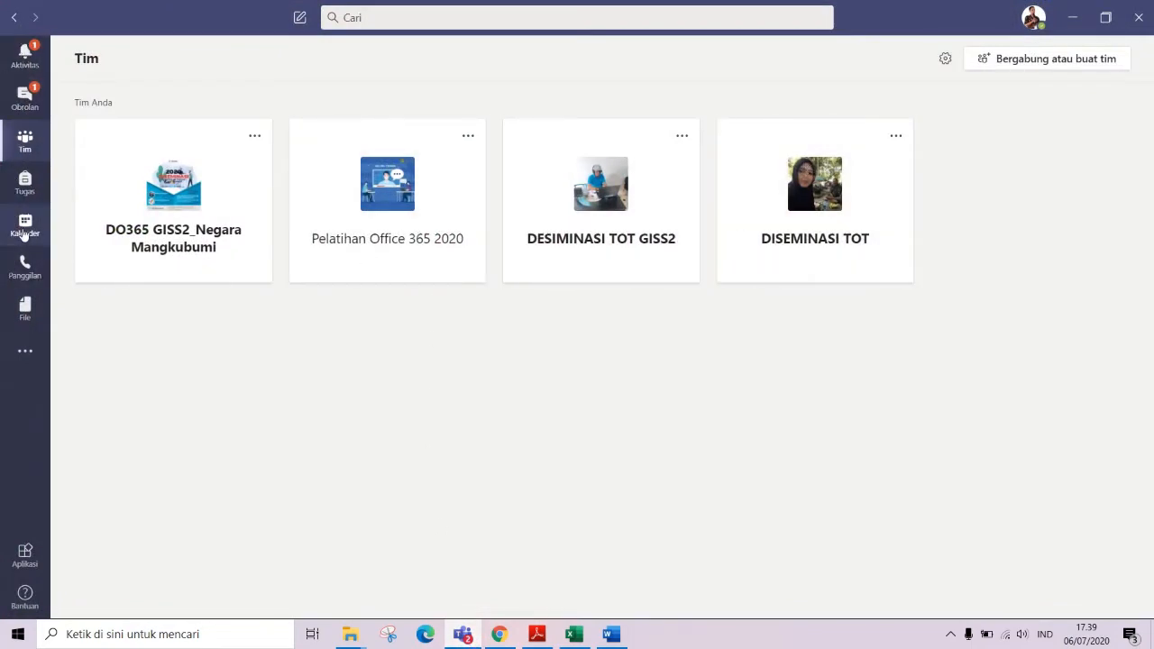
click(24, 227)
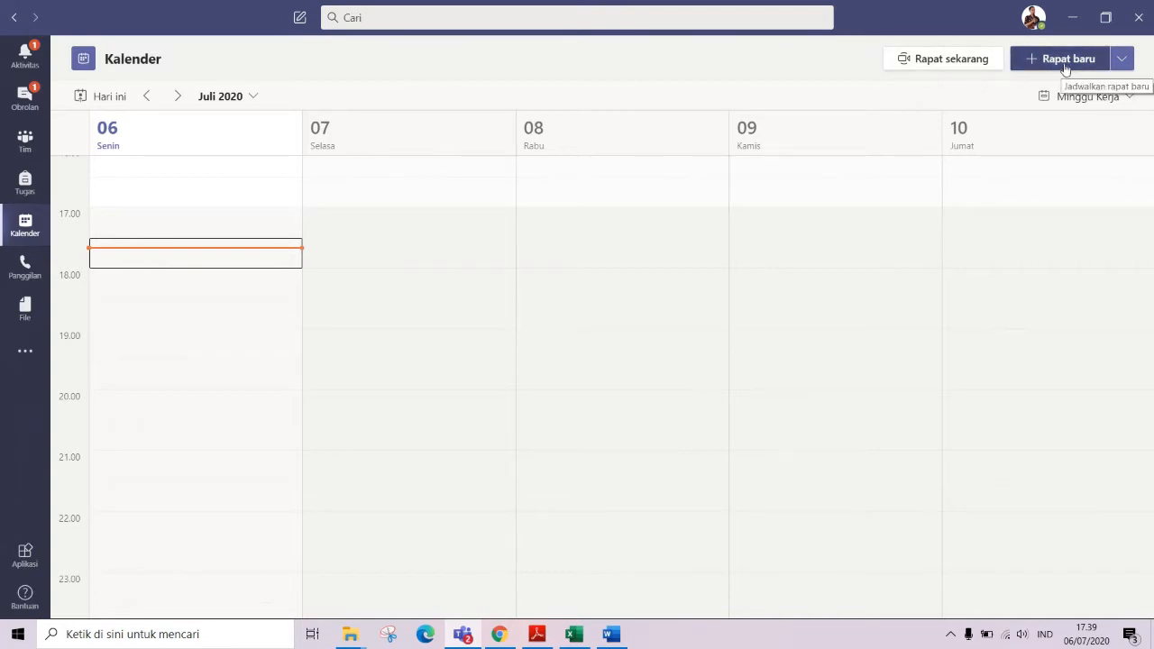
click(1123, 59)
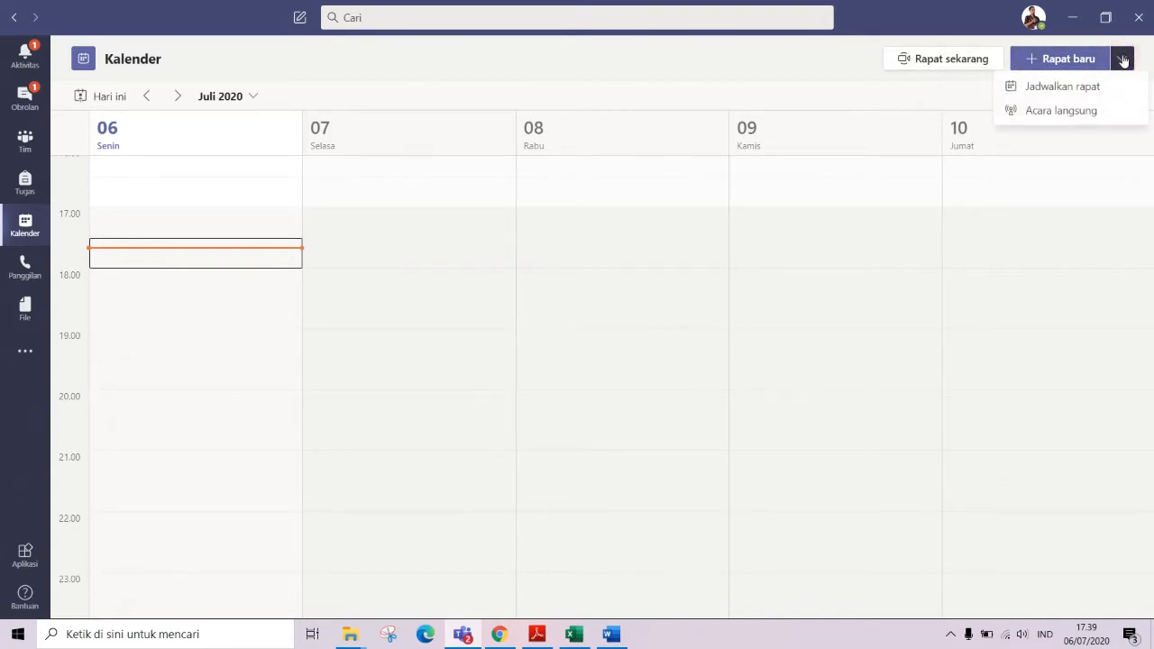
click(1069, 87)
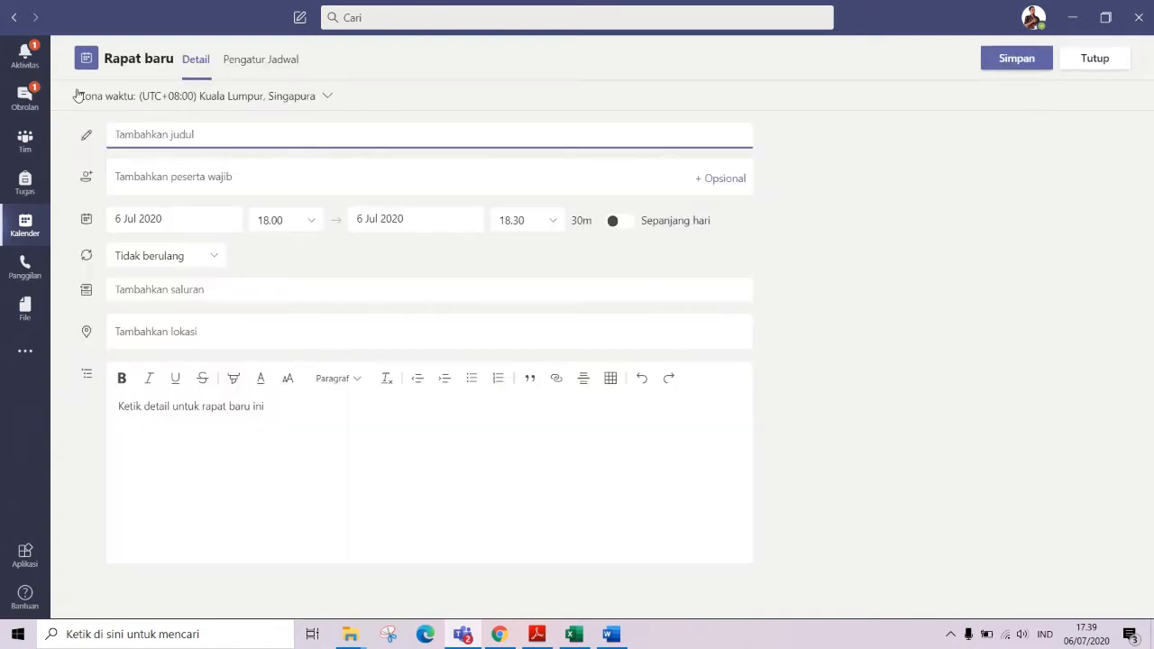
Select the (UTC+08:00) Kuala Lumpur, Singapura time zone and title the meeting "UJICOBA MEETING"
click(328, 97)
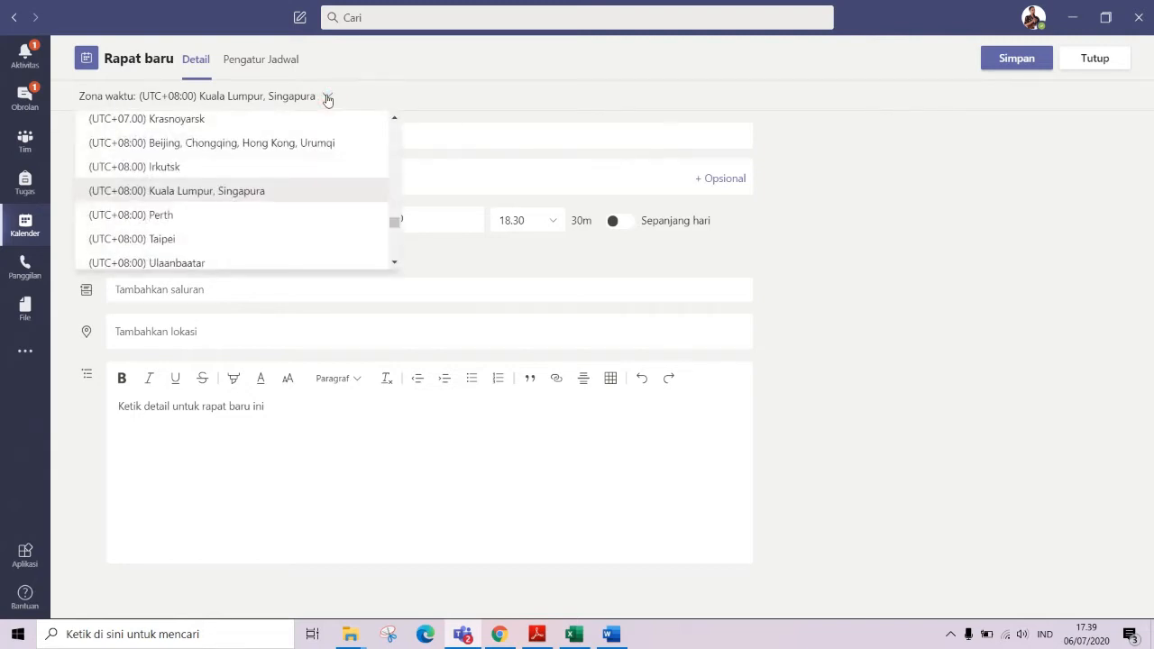
click(221, 196)
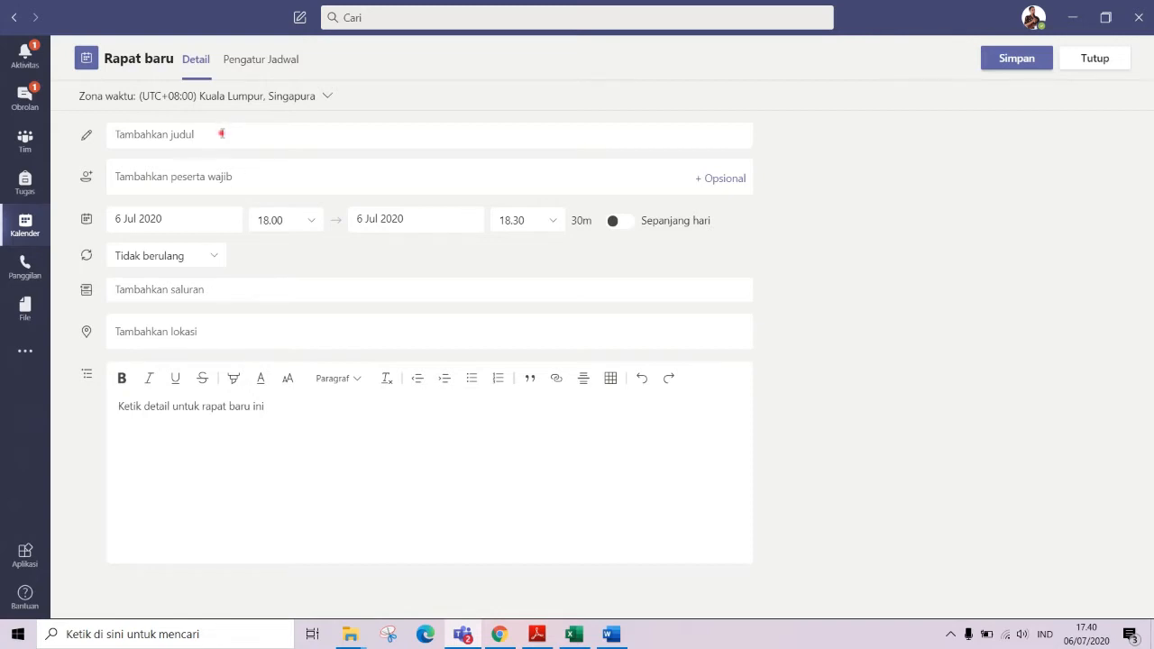
click(221, 133)
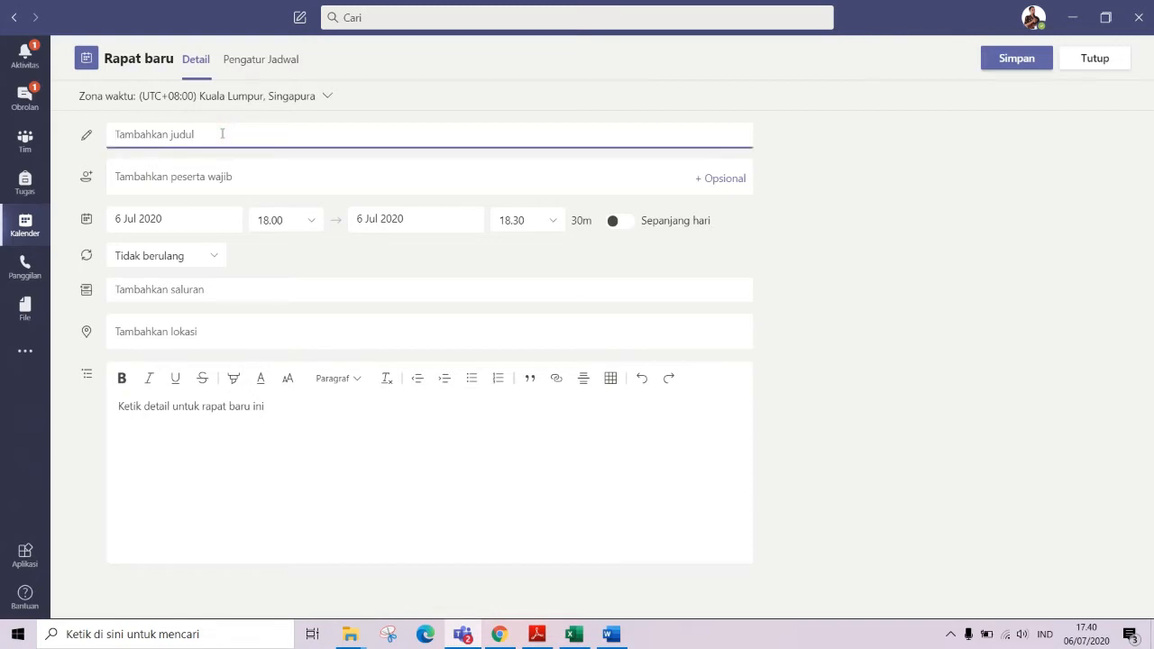
text(UJICOBA MEETING)
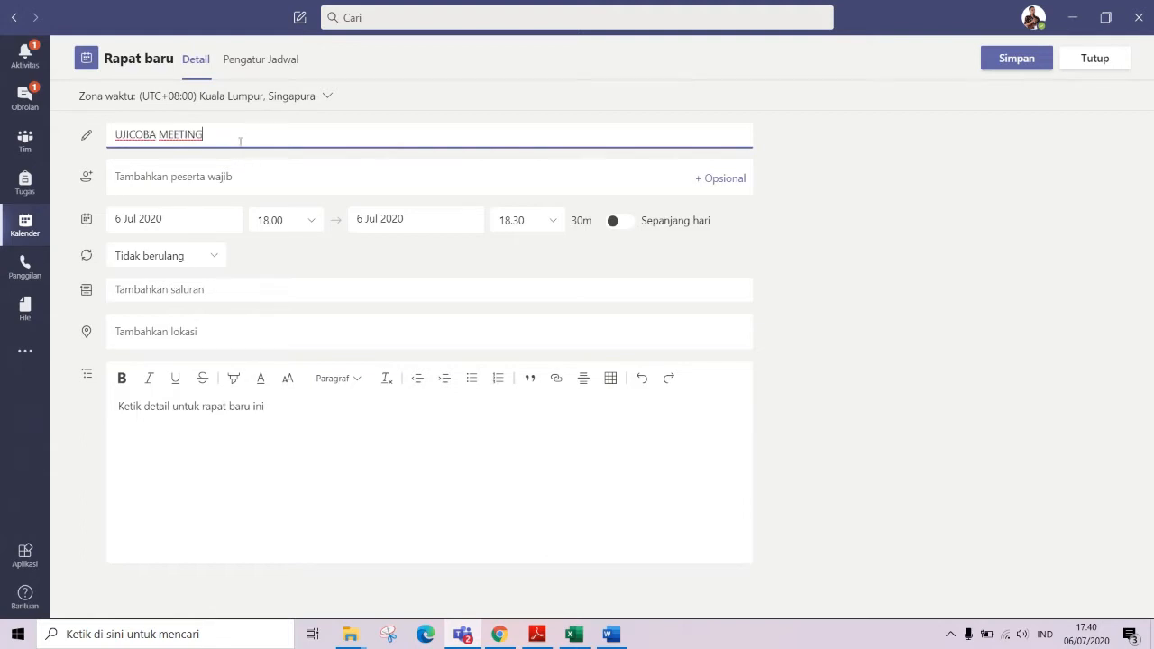
Search for the required participant by name and add the matching person to the meeting
click(229, 173)
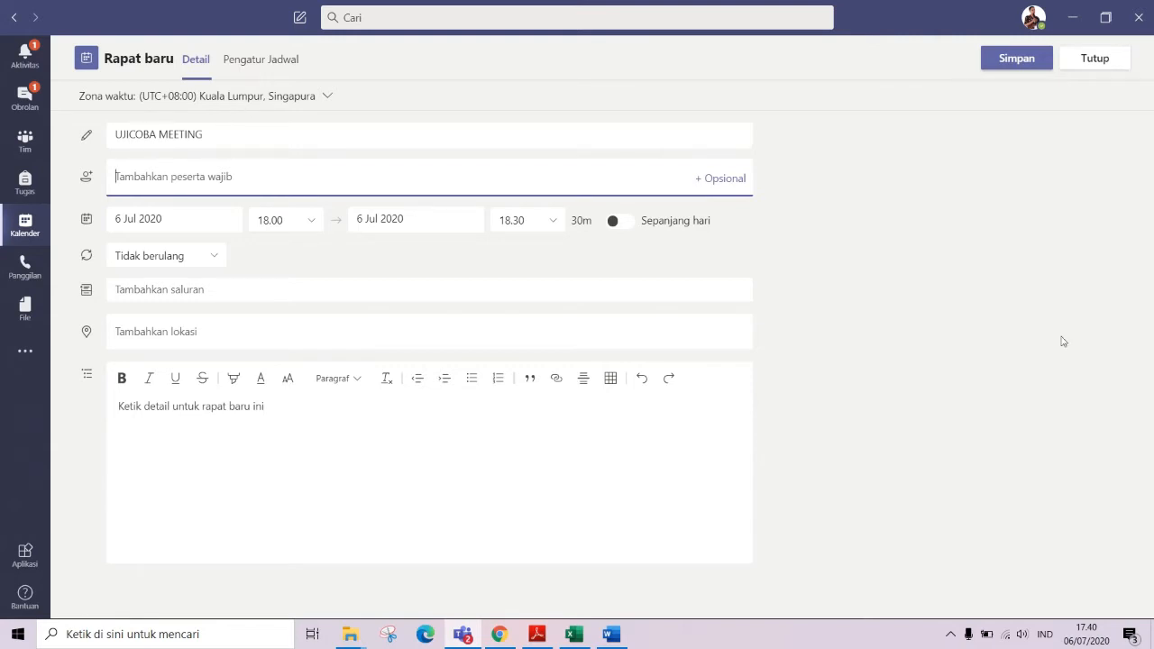
text(yuhar)
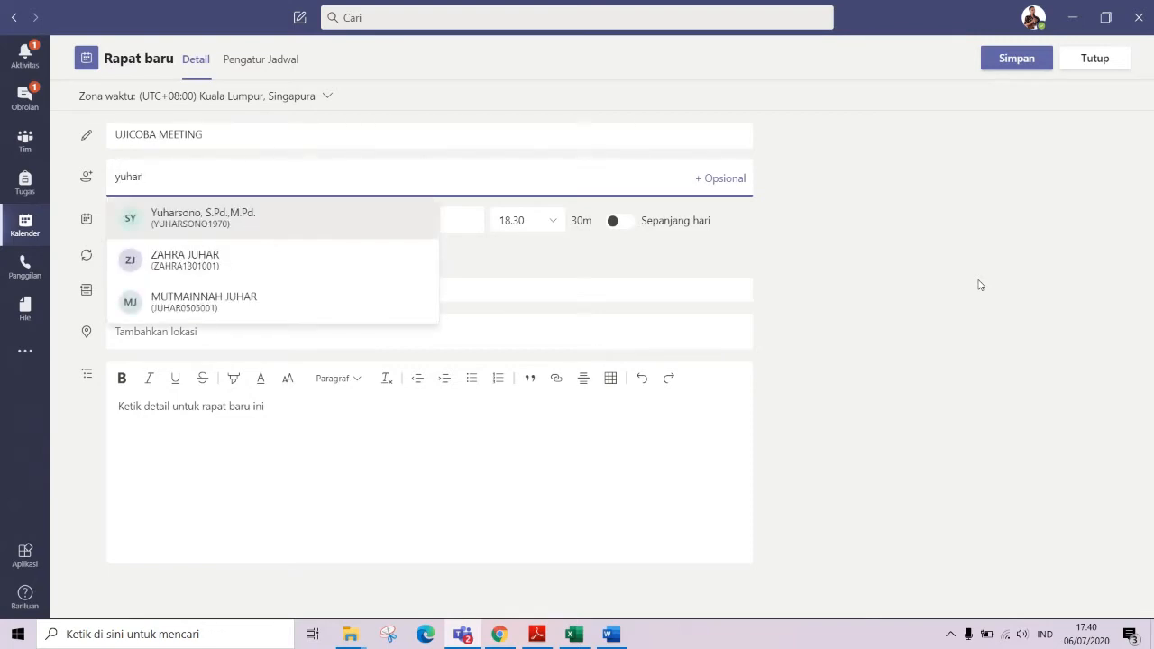
click(233, 223)
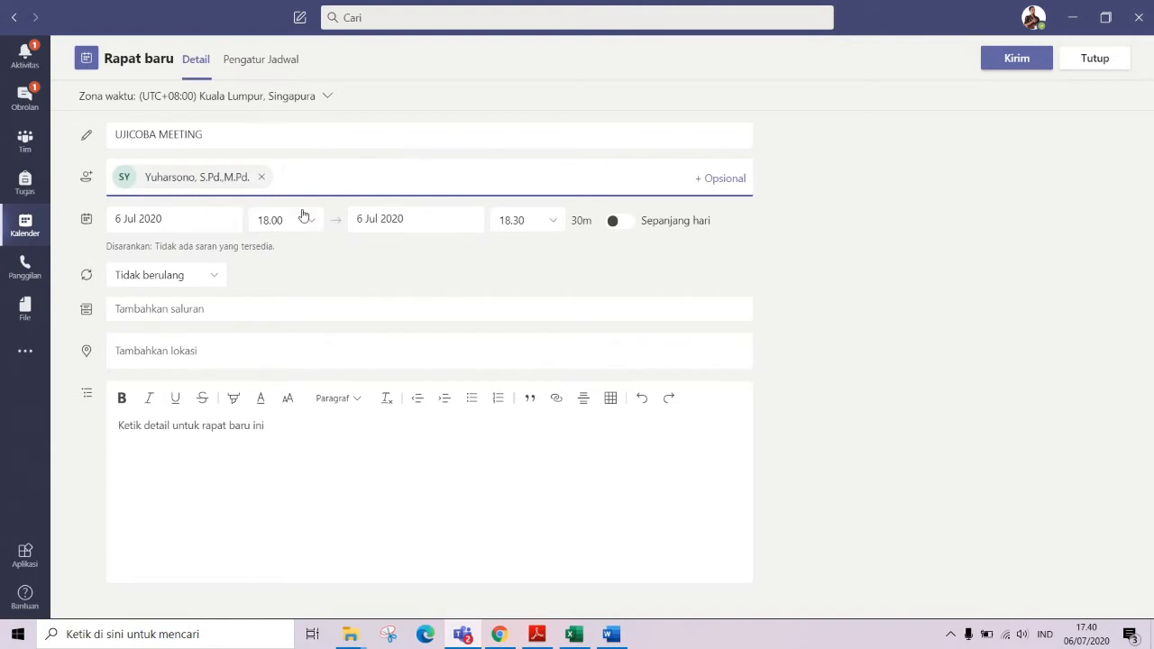
Schedule the meeting for 7 Jul 2020 from 10.00 to 11.00, leaving it non-recurring
click(189, 218)
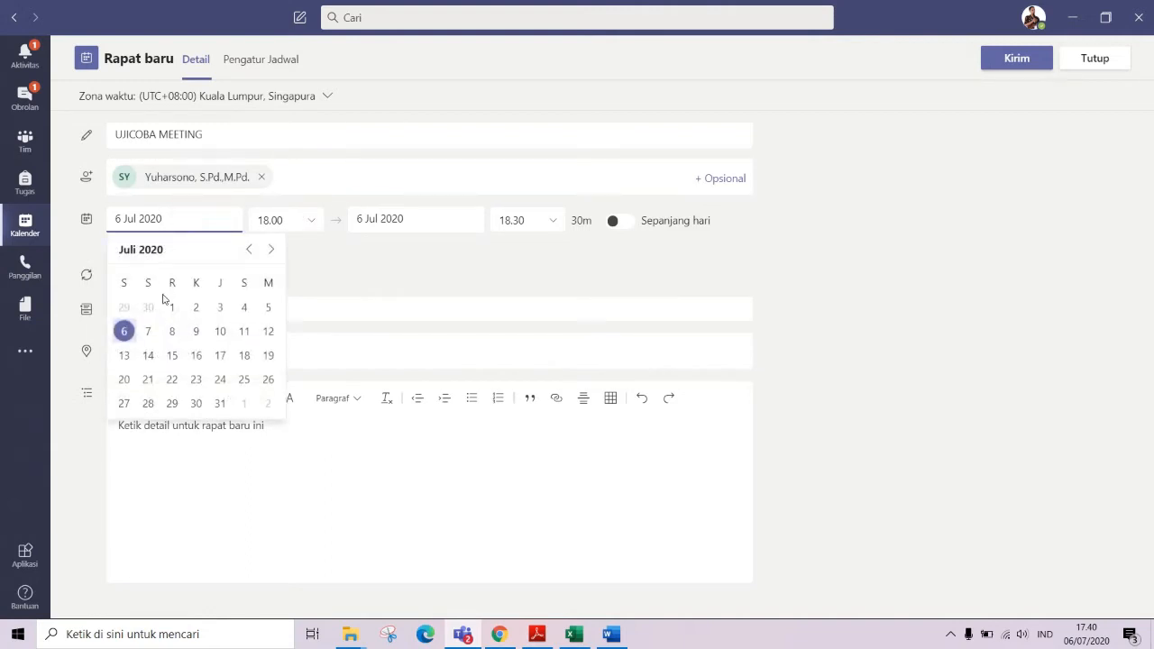
click(150, 332)
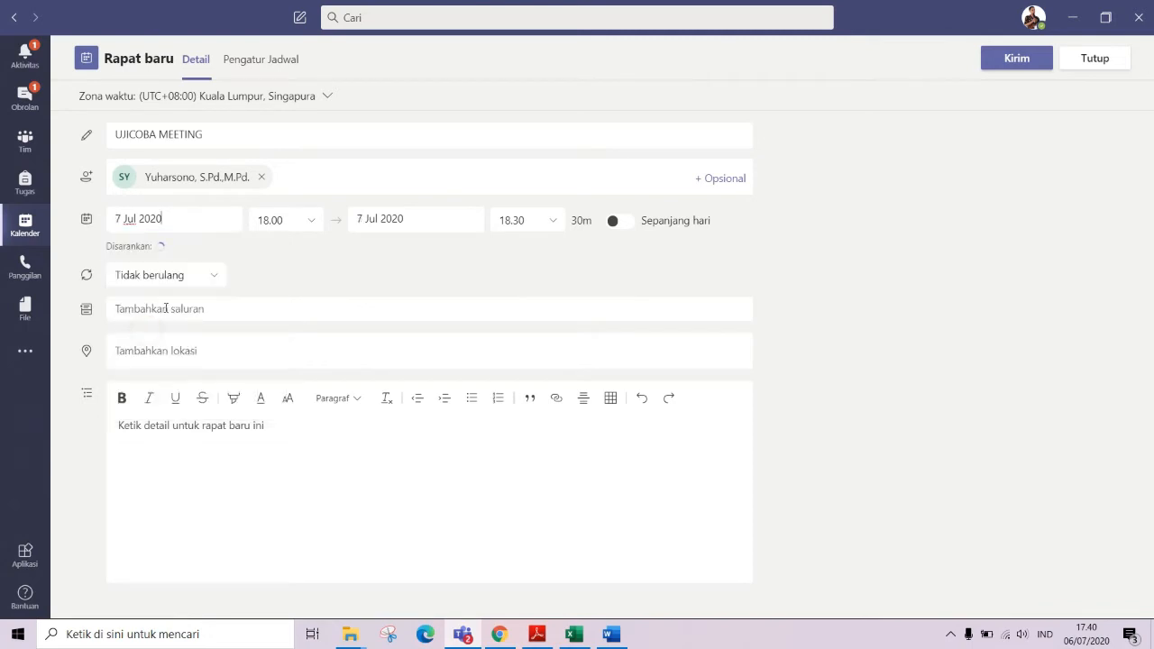
click(313, 219)
scroll(291, 291, up, 5)
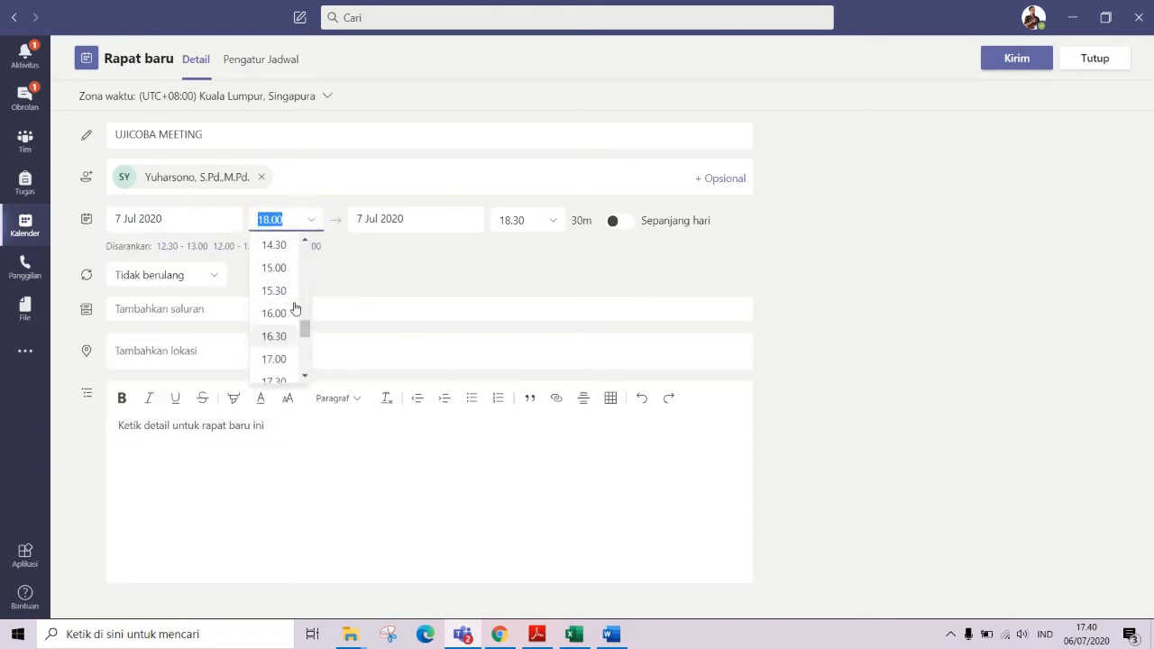
scroll(296, 306, up, 3)
click(267, 301)
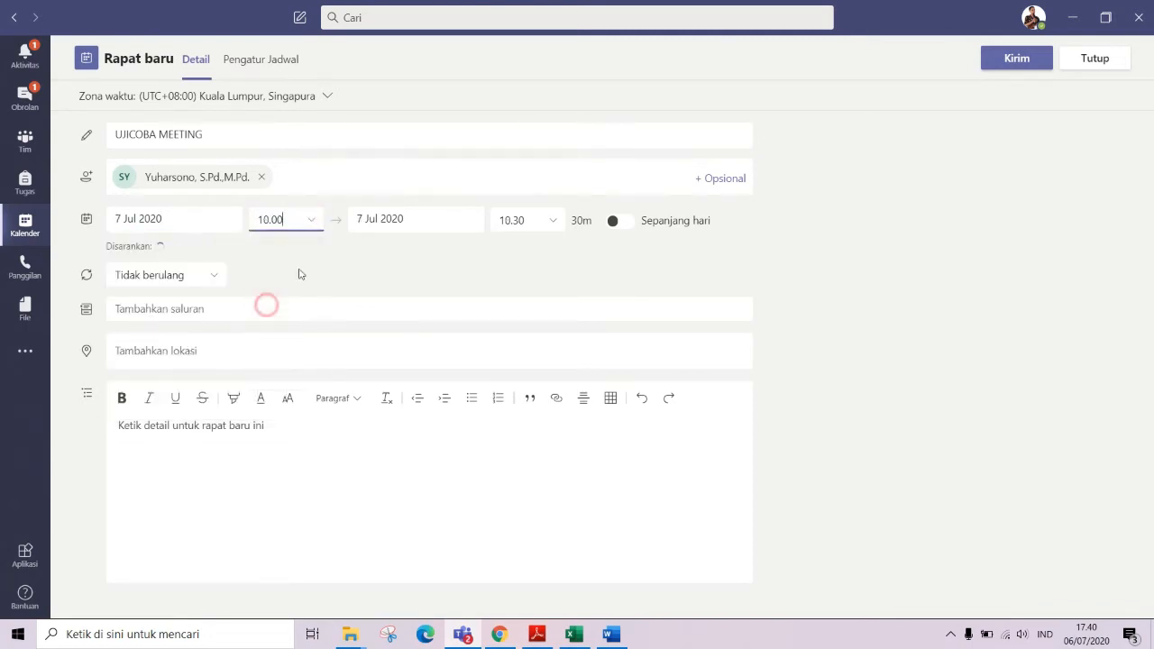
click(556, 222)
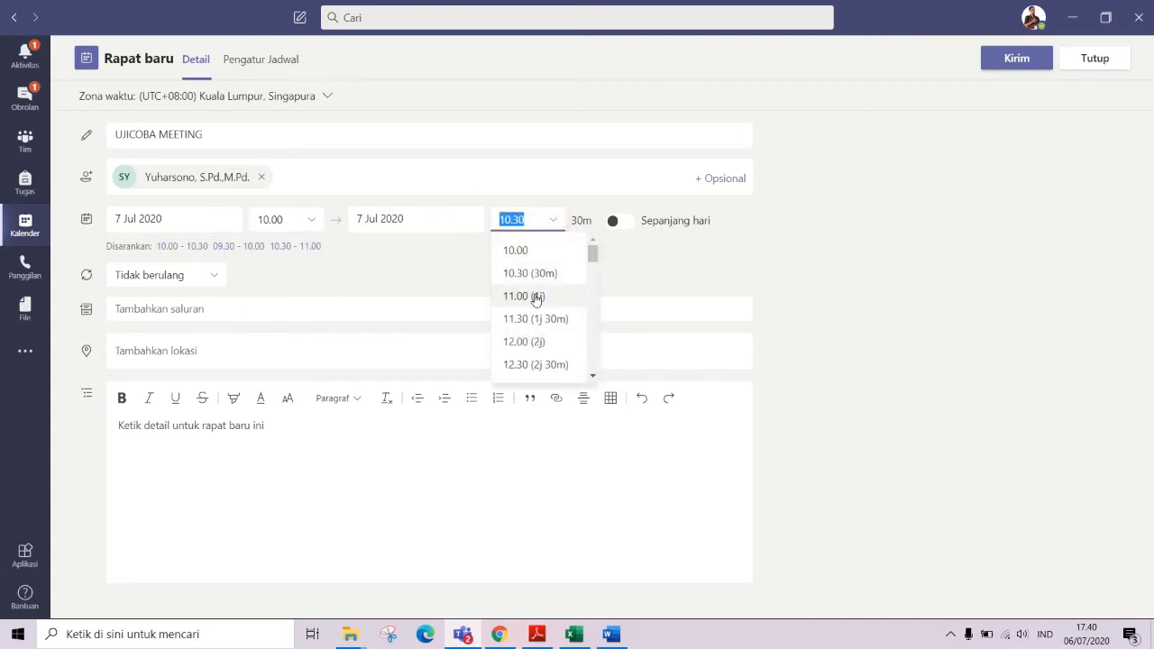
click(534, 298)
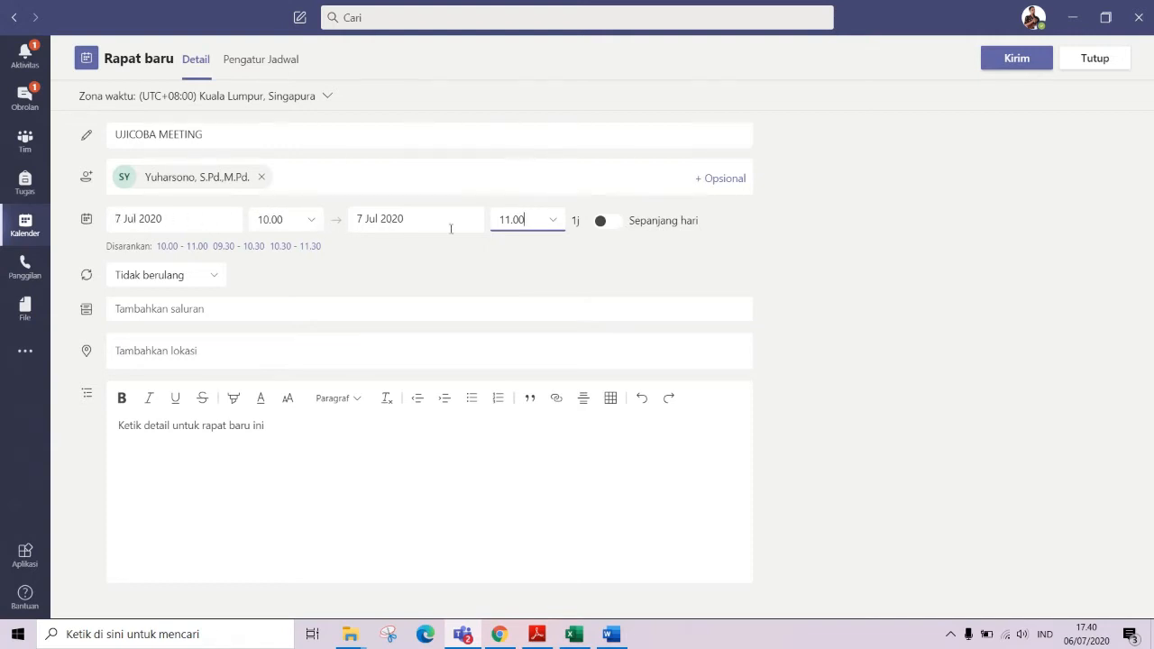
click(572, 246)
click(214, 279)
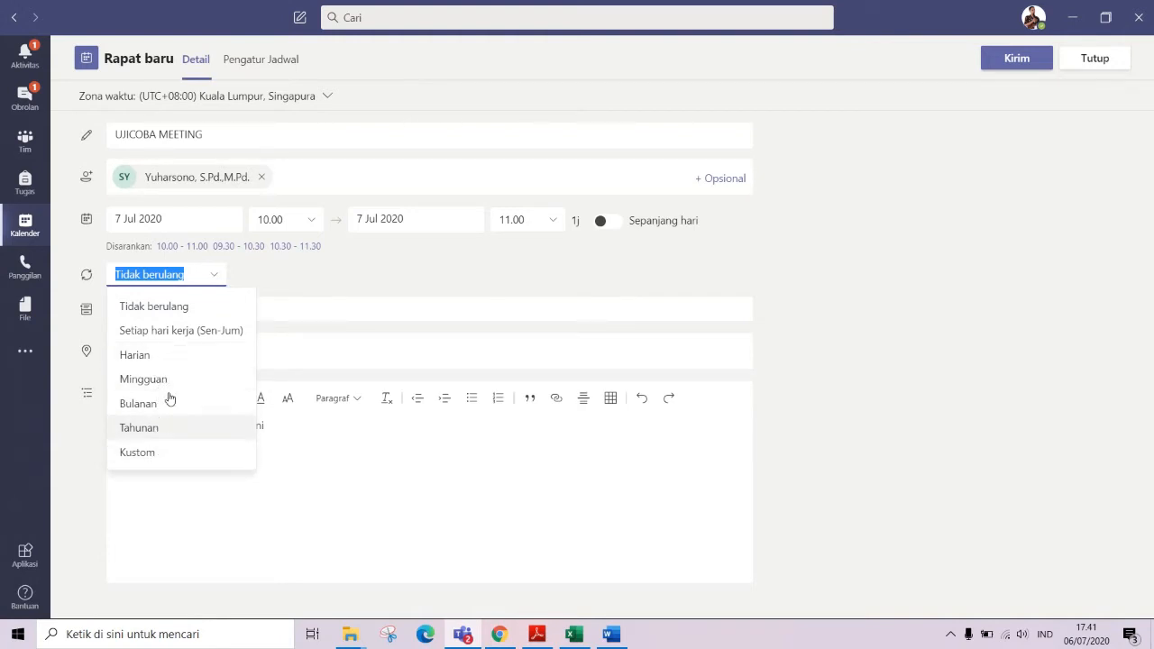
click(296, 284)
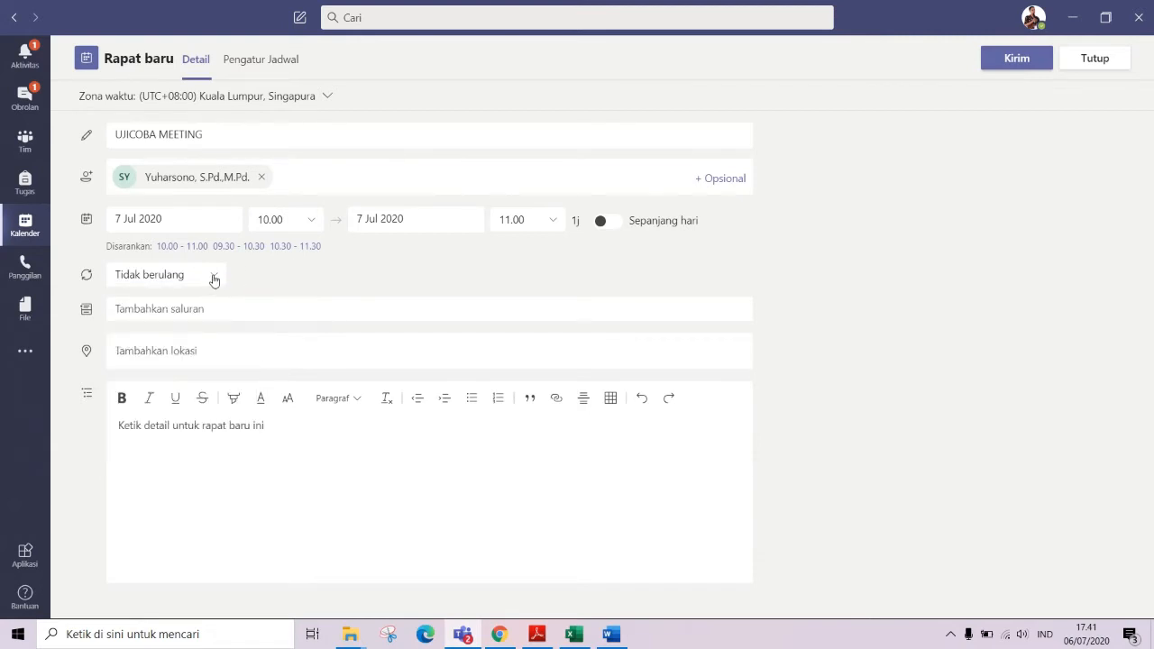
Assign the meeting to the Umum channel of the Pelatihan Office 365 2020 team
click(180, 310)
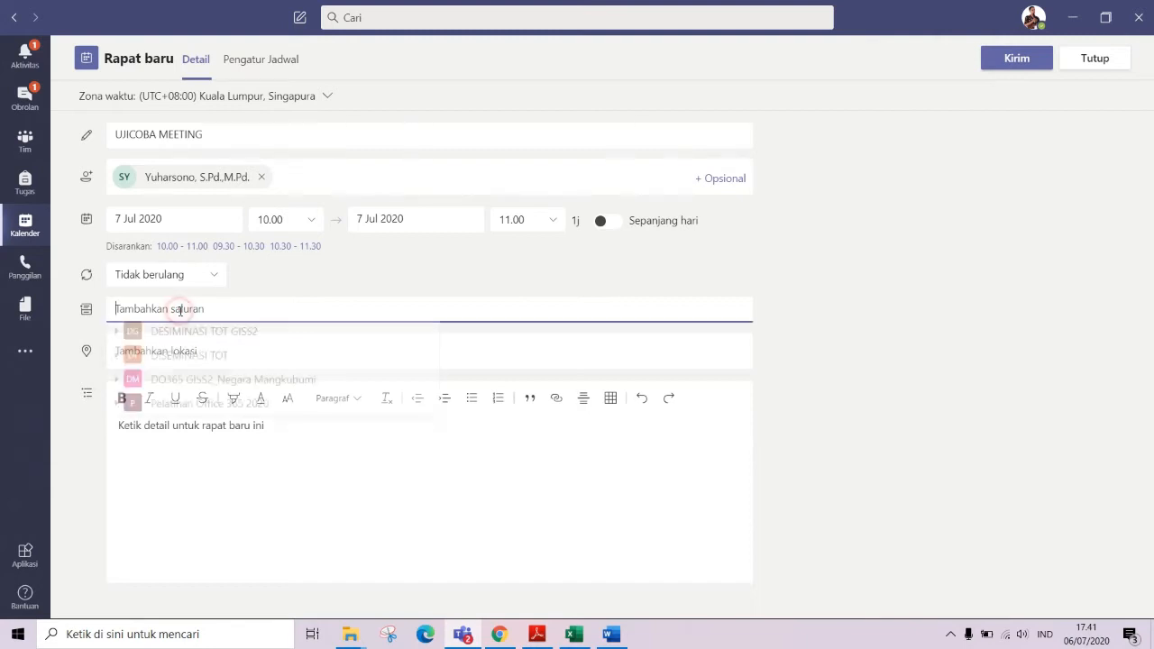
click(316, 281)
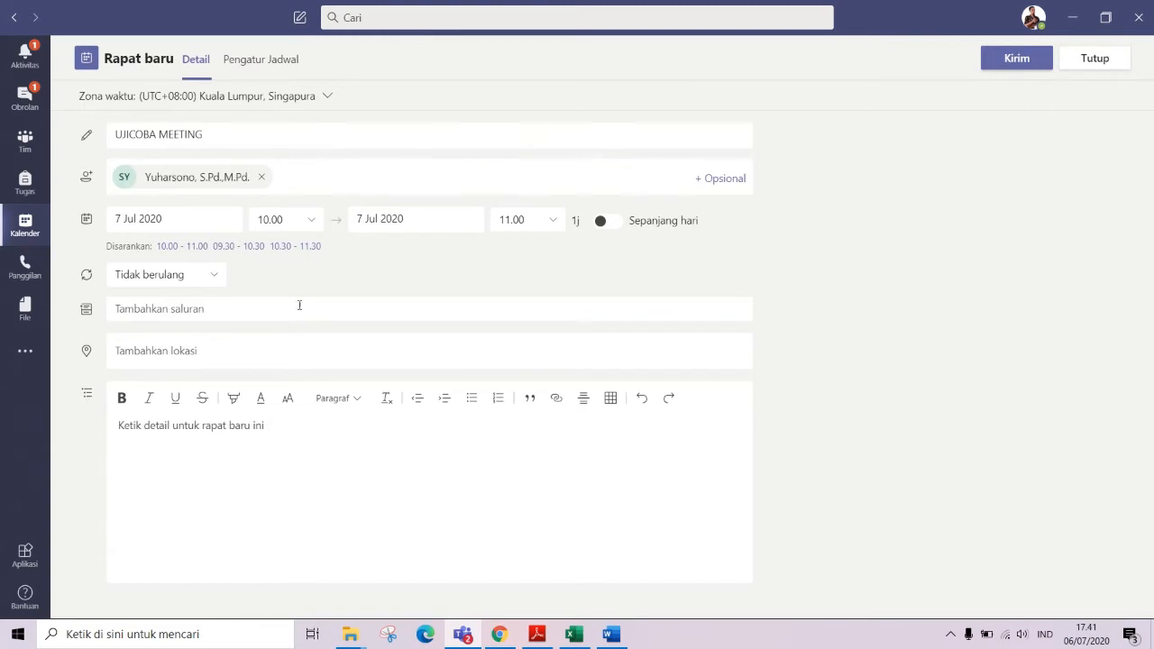
click(249, 310)
click(294, 280)
click(243, 309)
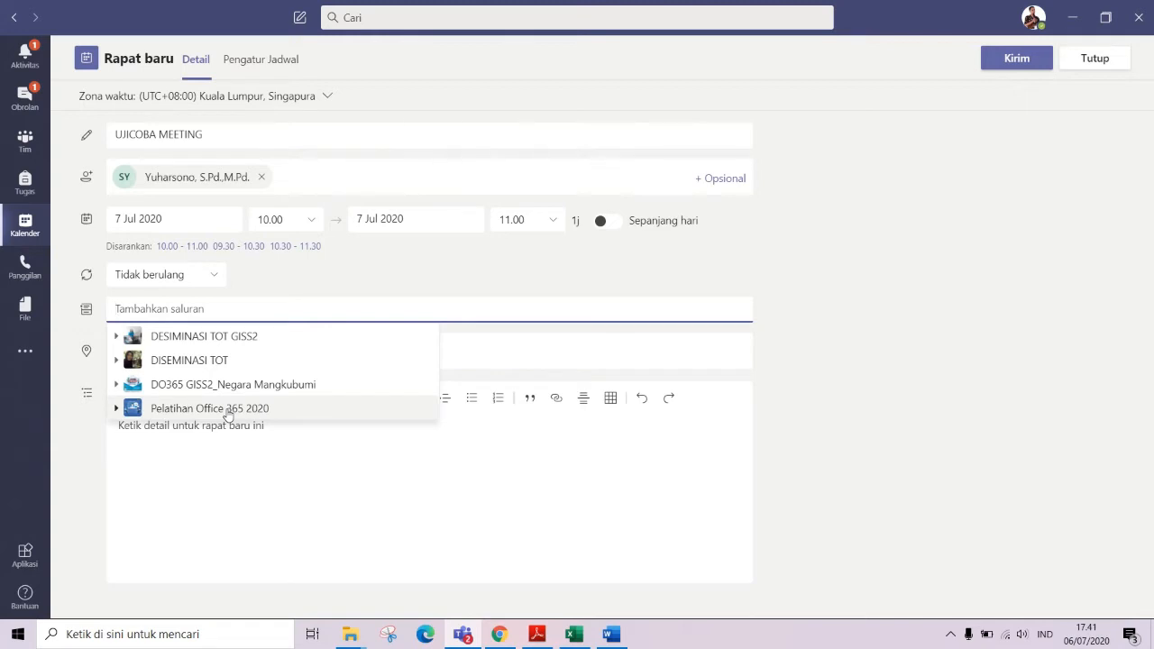
click(228, 411)
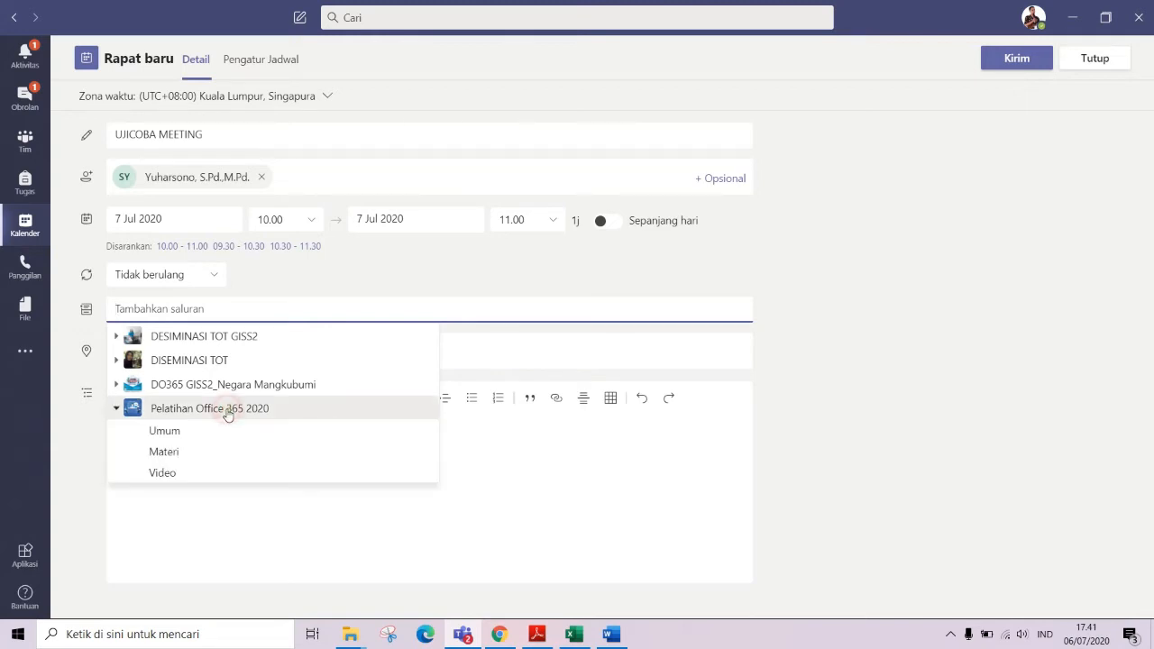
click(166, 434)
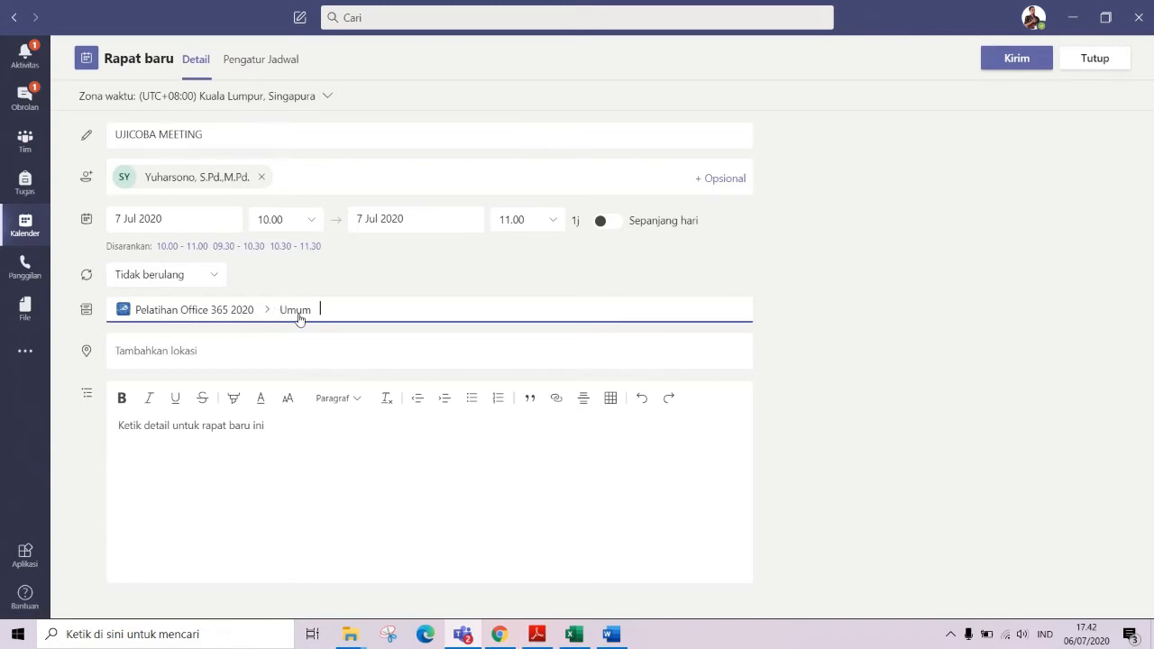
click(359, 271)
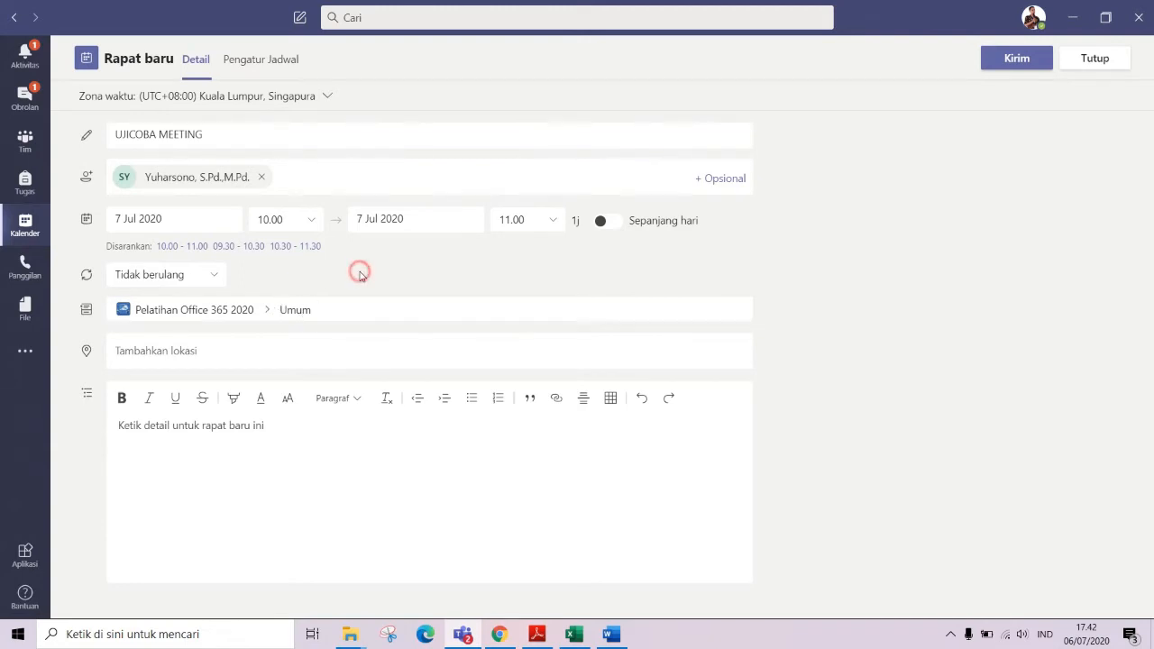
Leave the location and details blank and send the meeting invitation
click(269, 354)
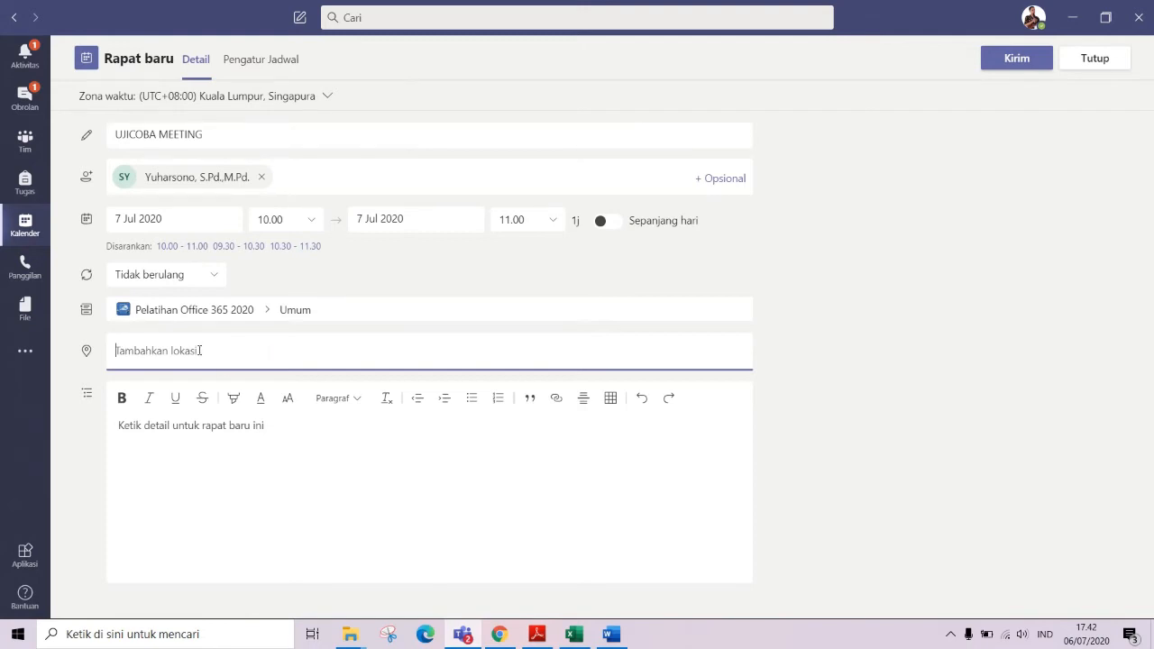
click(182, 429)
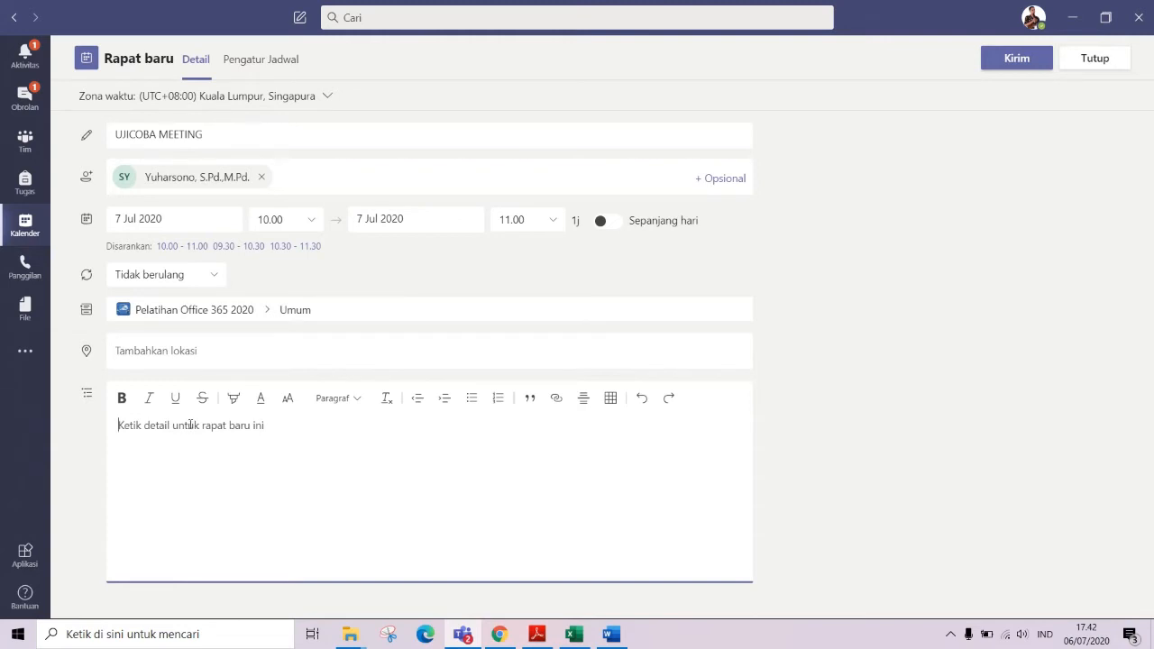
click(1019, 59)
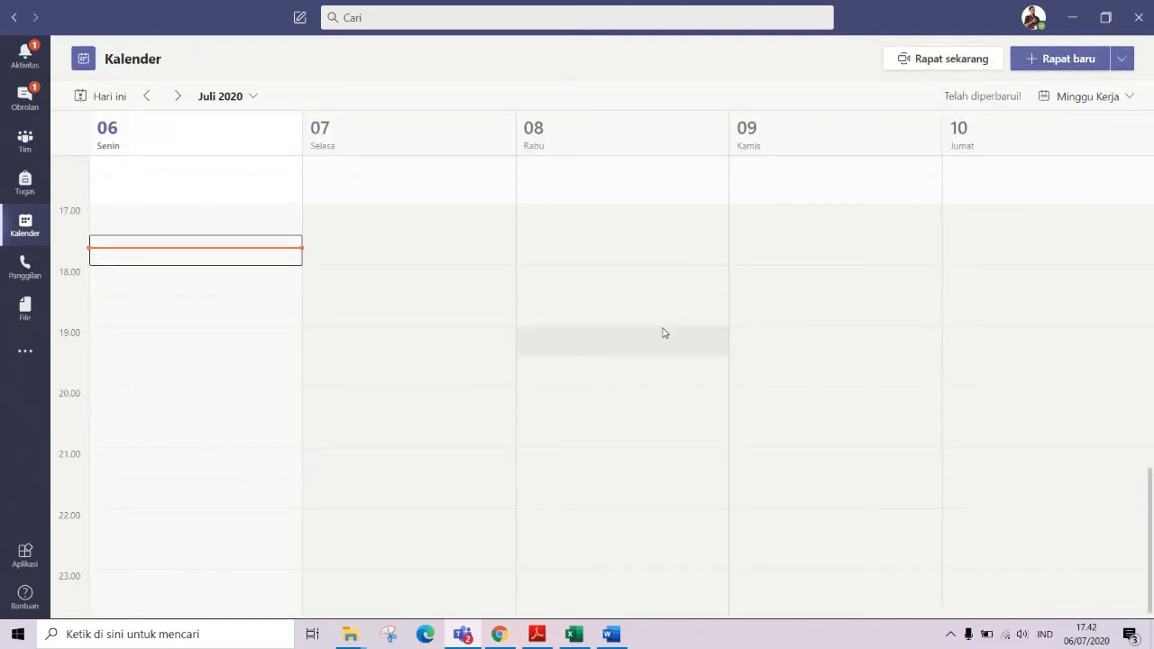
Open UJICOBA MEETING on 7 July in the calendar and copy its "Bergabung dengan Rapat Microsoft Teams" link
scroll(667, 329, up, 6)
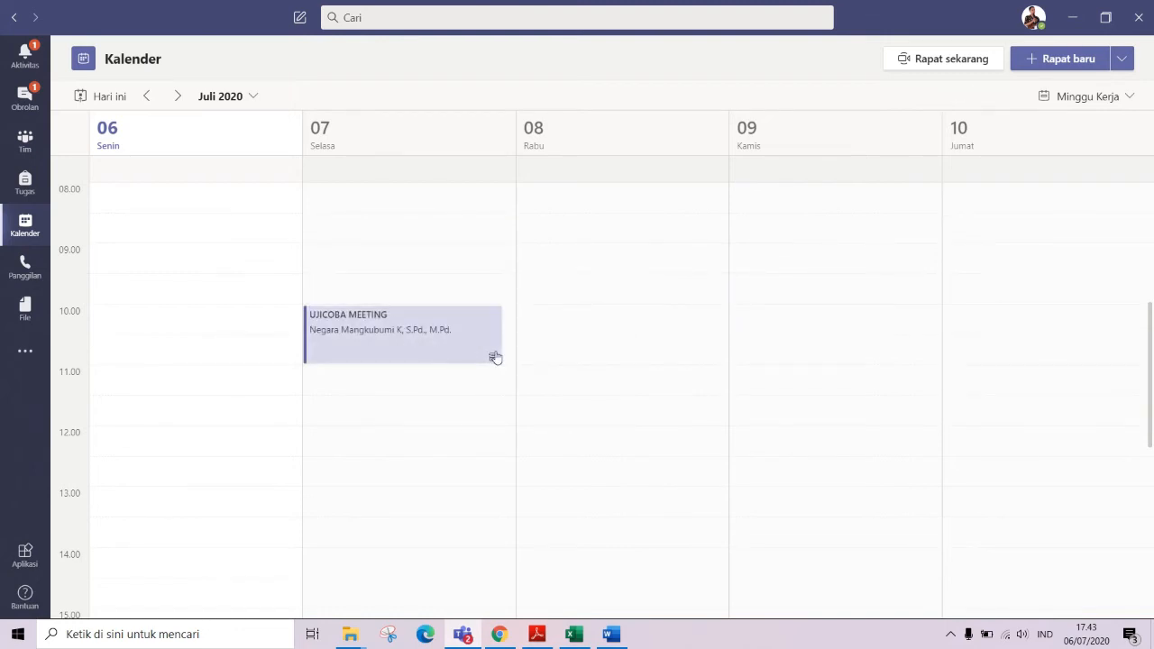
double_click(429, 334)
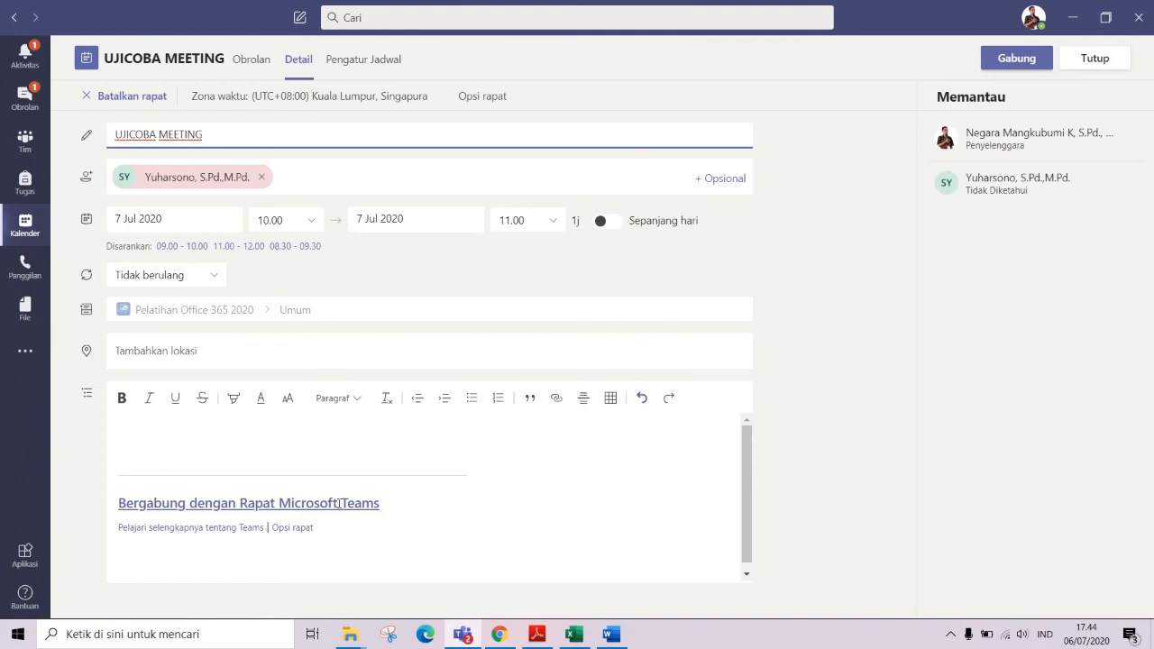
right_click(301, 505)
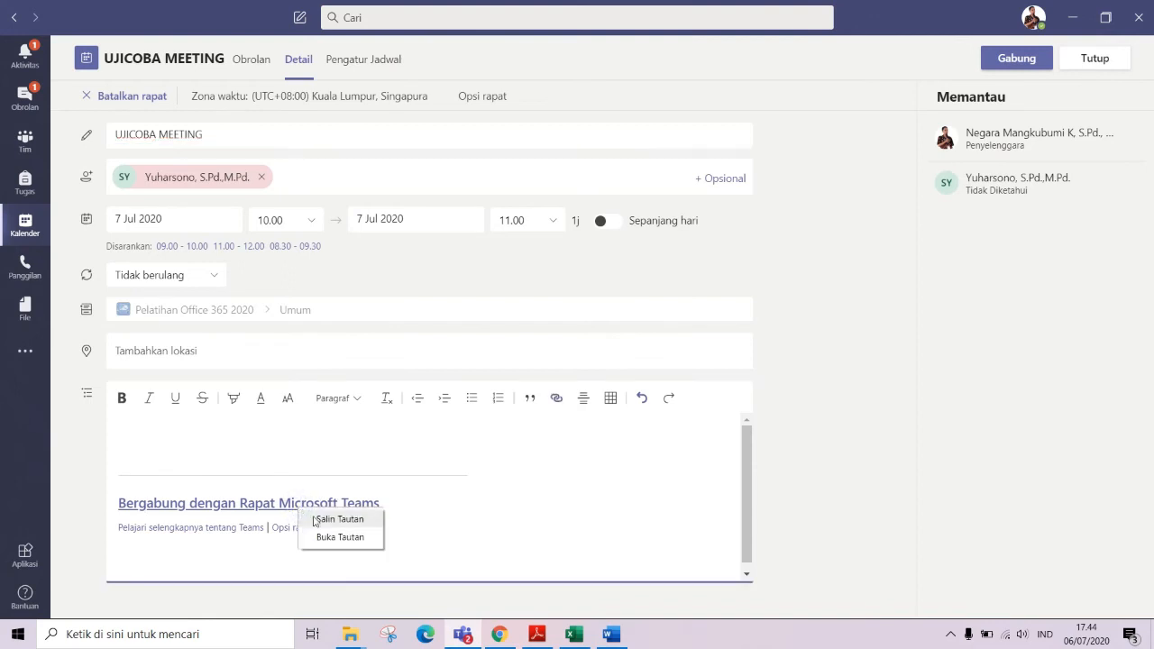
click(328, 521)
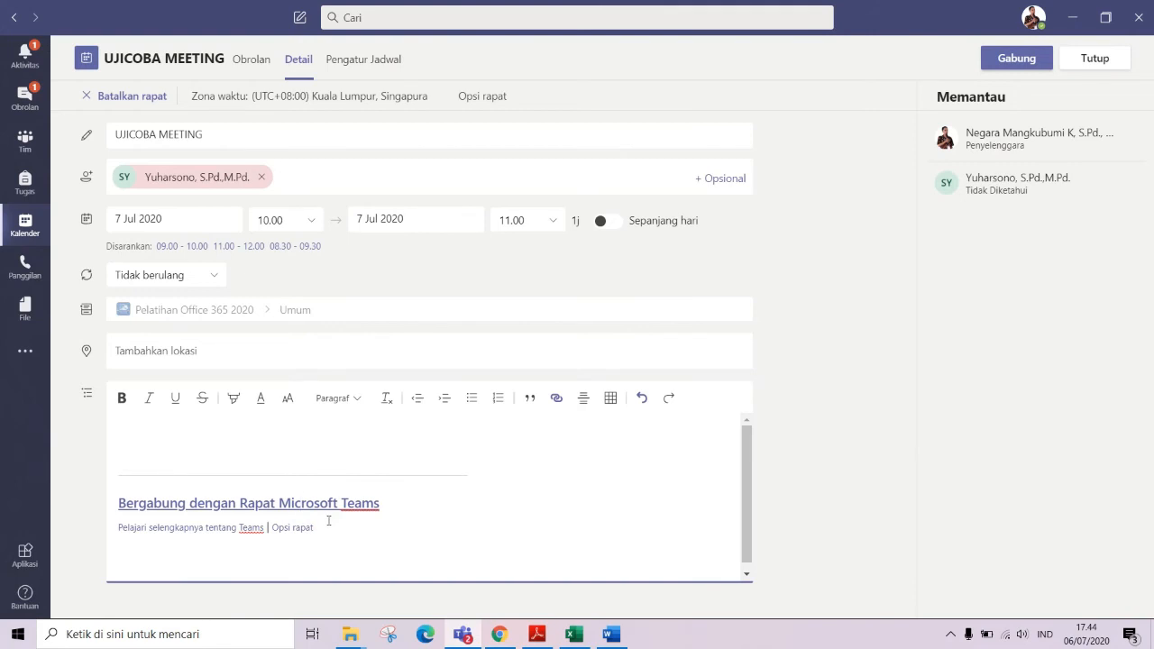
Copy the "Bergabung dengan Rapat Microsoft Teams" link again from the UJICOBA MEETING details
right_click(166, 505)
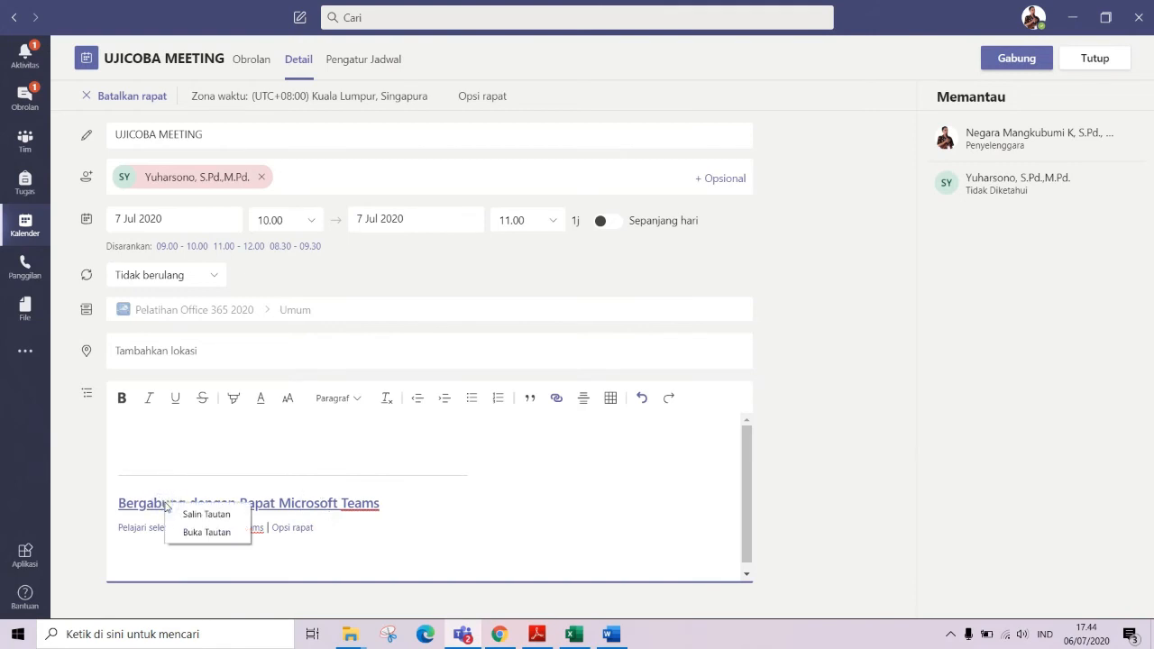
click(149, 527)
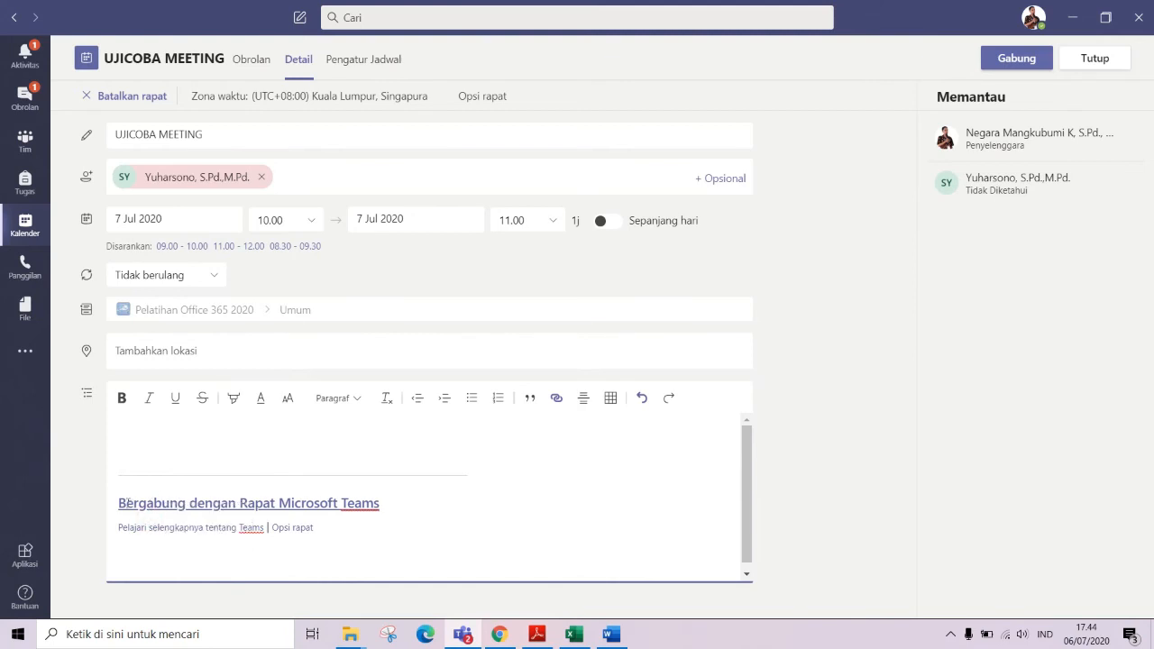
right_click(315, 504)
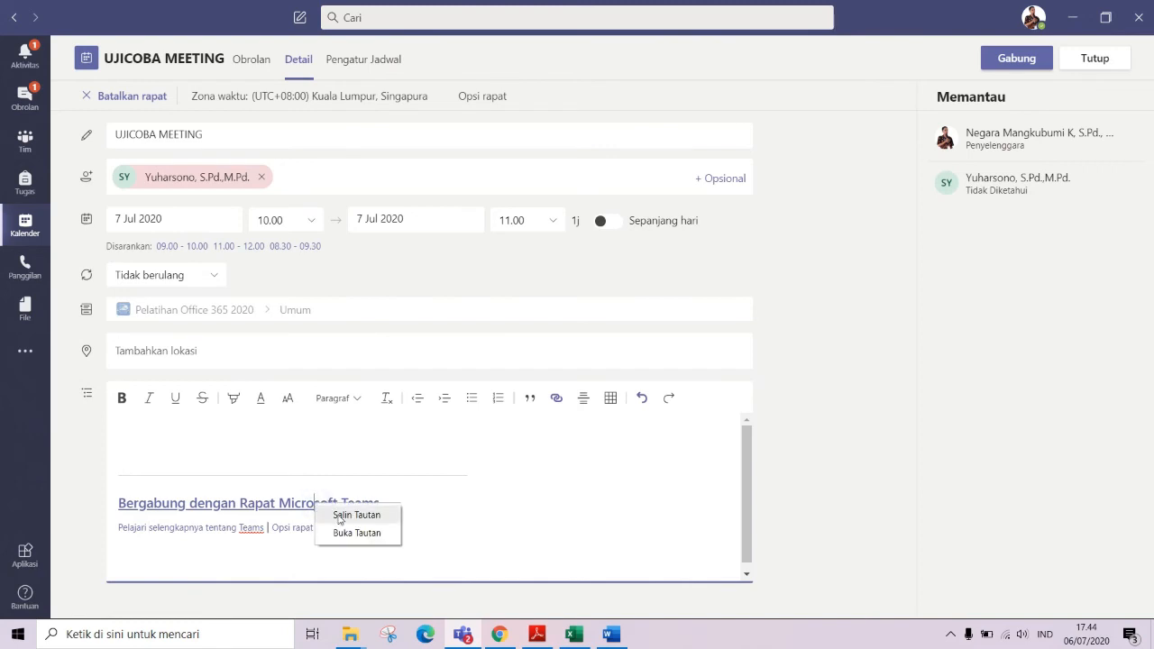
click(339, 516)
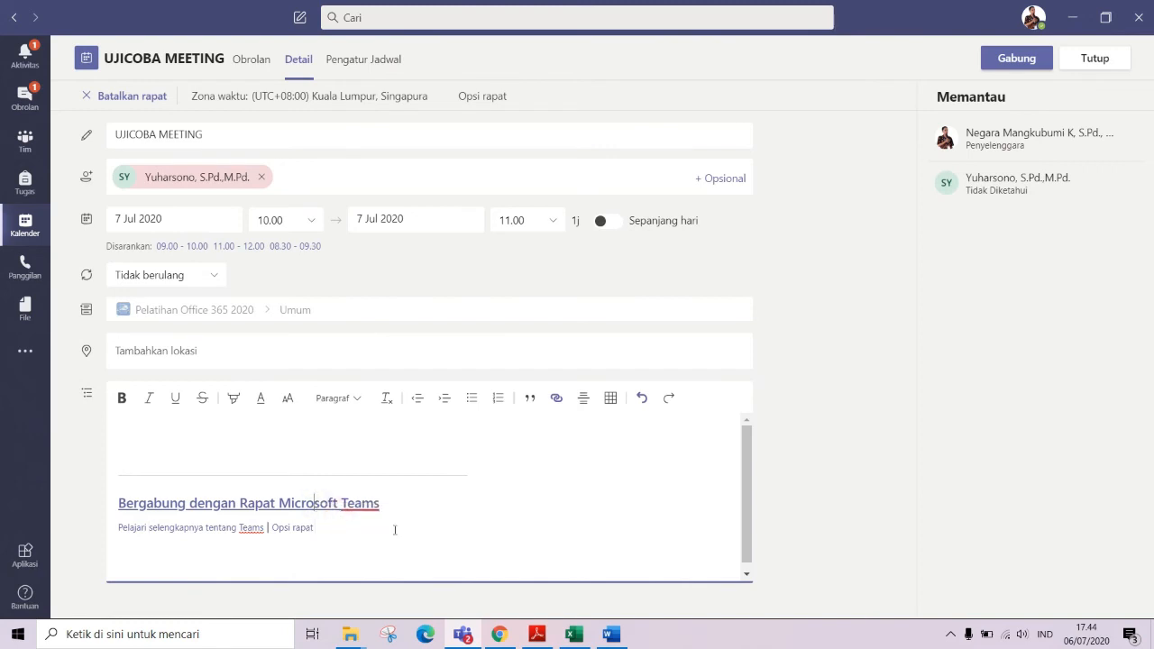
Switch to WhatsApp Web in Chrome, send the copied meeting link in the open chat, and return to the meeting details in Teams
click(502, 635)
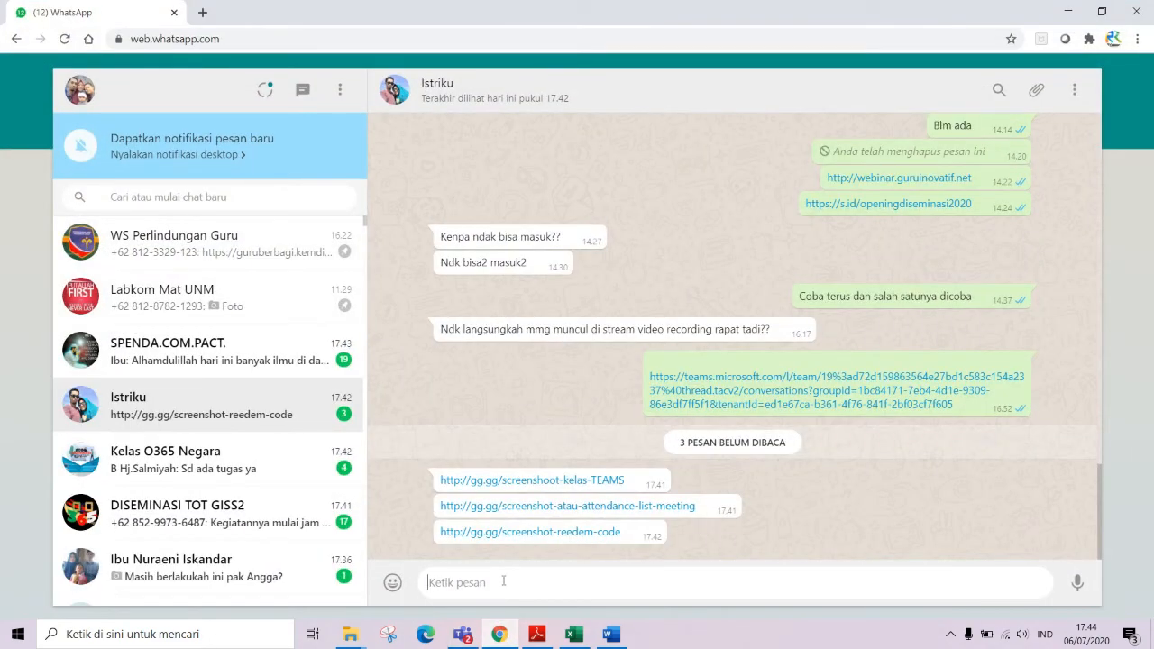
scroll(620, 459, up, 5)
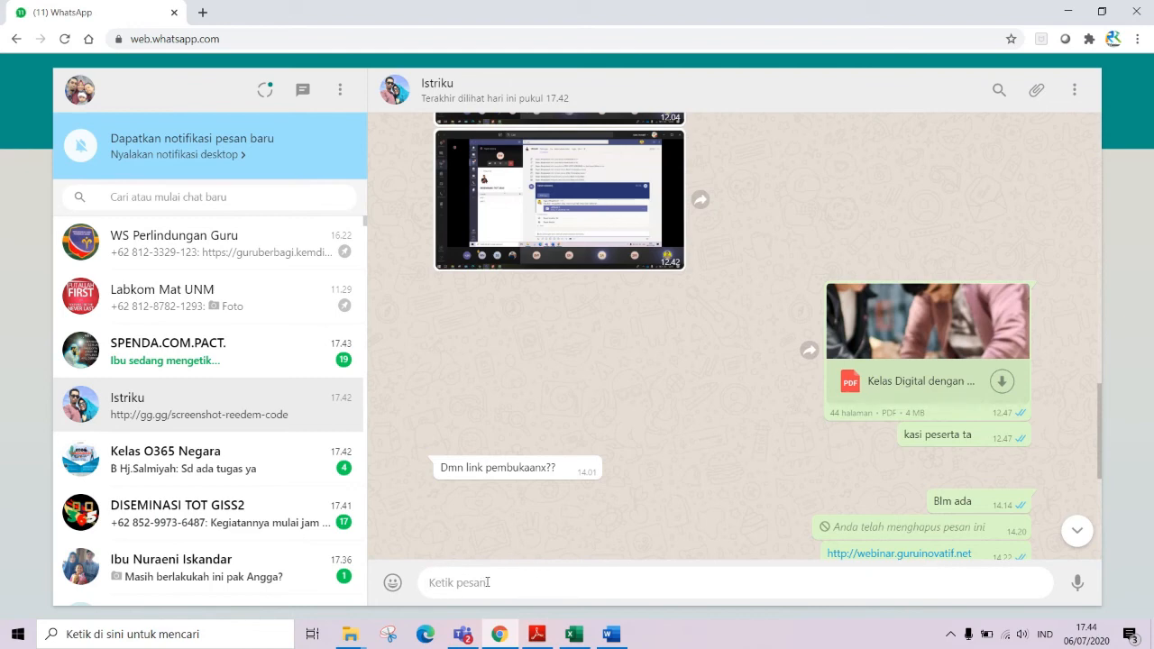
key(ctrl+v)
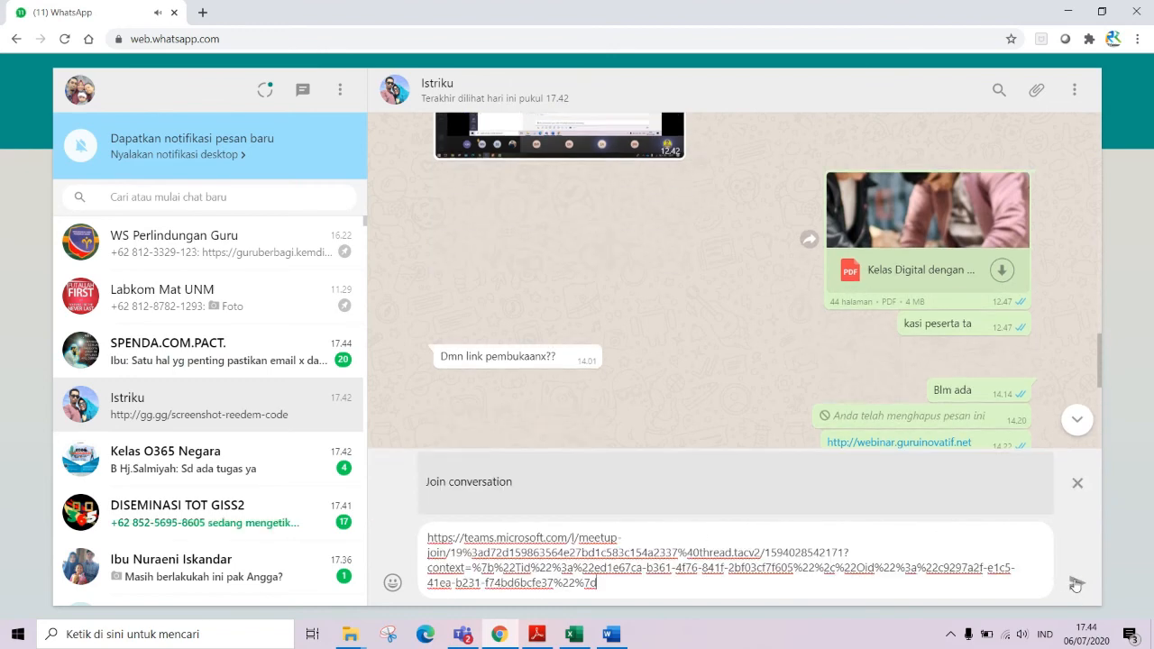
click(1077, 583)
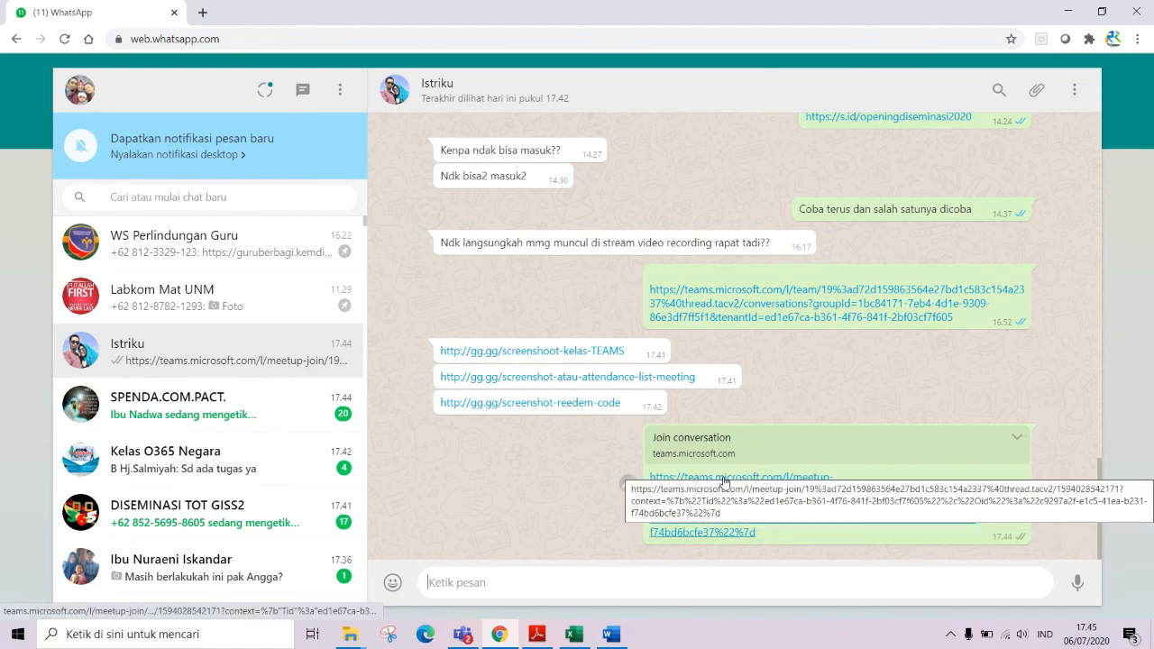
scroll(724, 476, up, 5)
scroll(724, 476, down, 5)
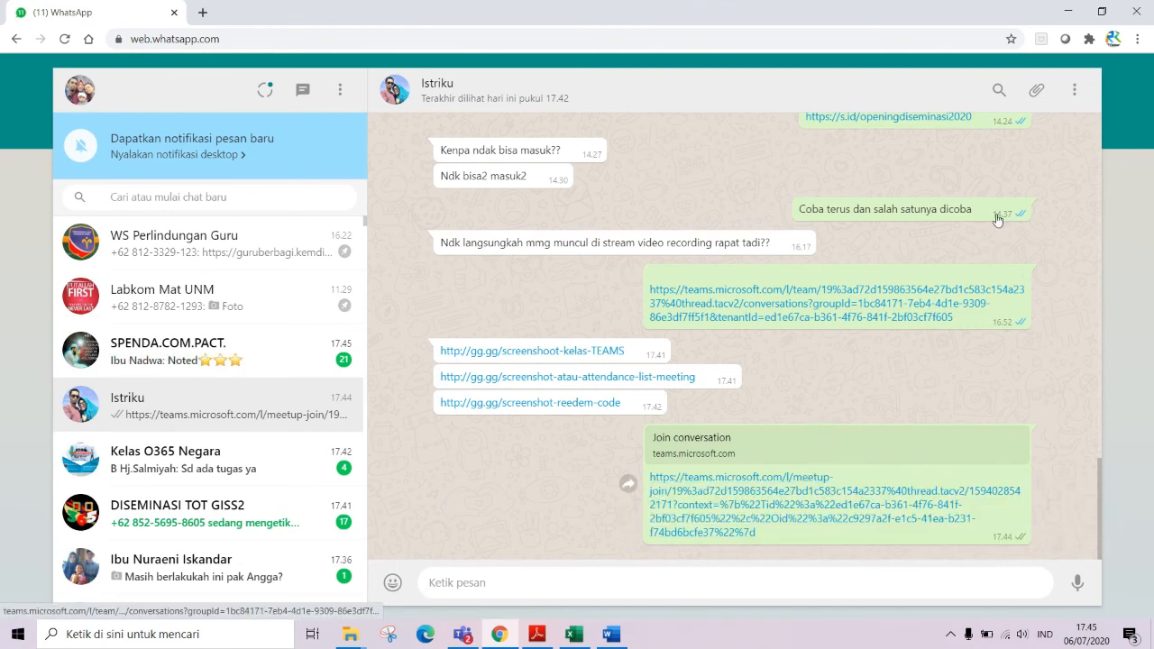
click(1064, 10)
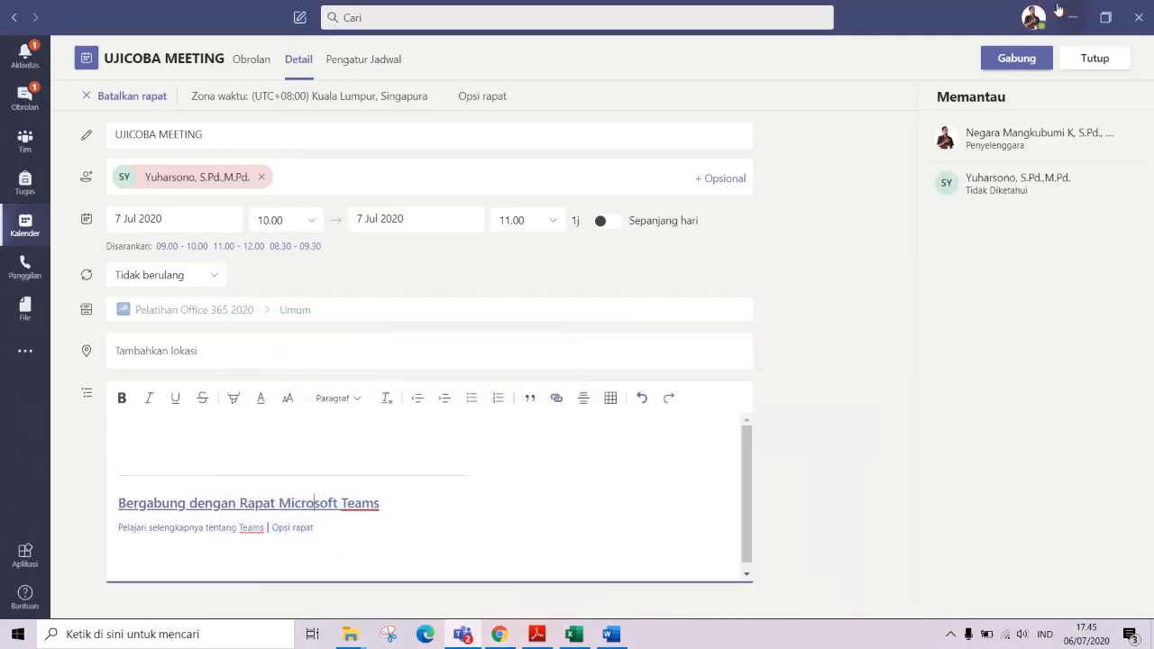